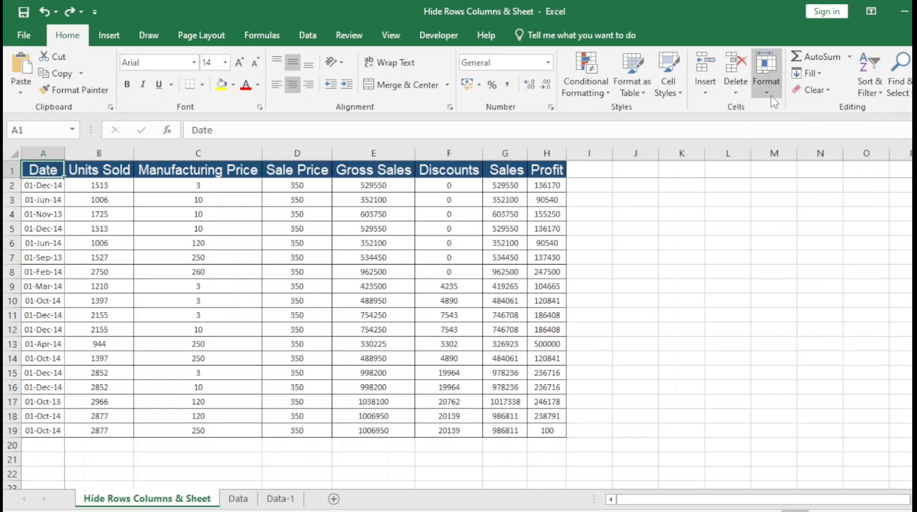
# - Show the Format menu's Hide & Unhide options and mark the row, column and sheet hide commands
pyautogui.click(766, 71)
pyautogui.moveTo(847, 234)
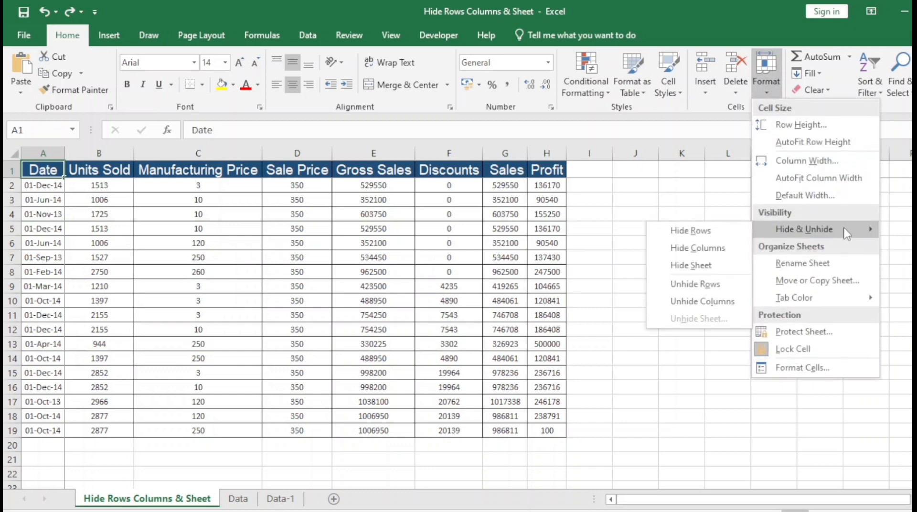
pyautogui.hotkey('ctrl', '2')
pyautogui.moveTo(660, 226)
pyautogui.mouseDown()
pyautogui.moveTo(738, 318)
pyautogui.moveTo(736, 280)
pyautogui.mouseUp()
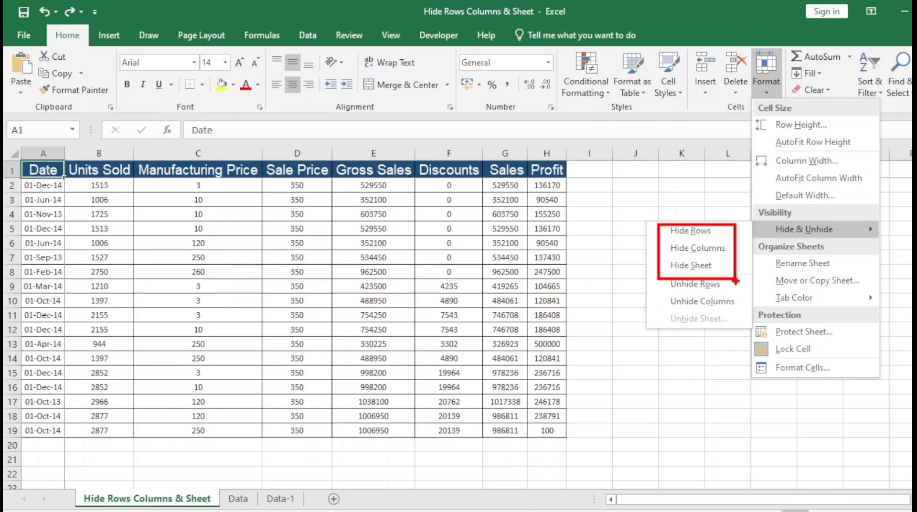
pyautogui.click(733, 282)
pyautogui.click(199, 270)
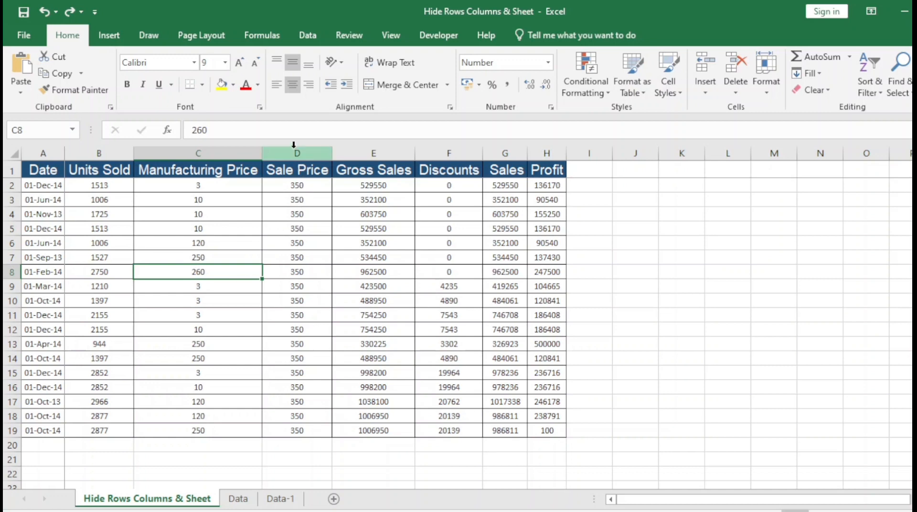
# - Hide the Gross Sales column E with the Hide command from its right-click menu
pyautogui.click(374, 150)
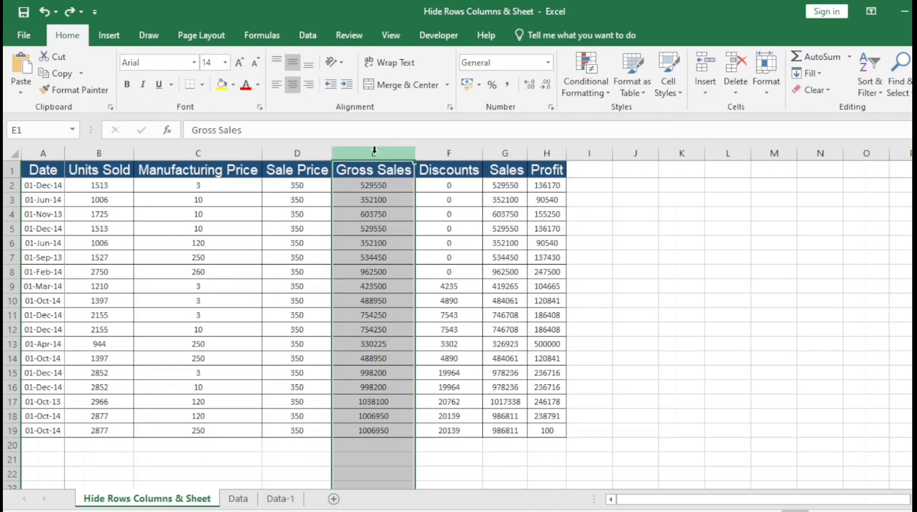
pyautogui.rightClick(374, 151)
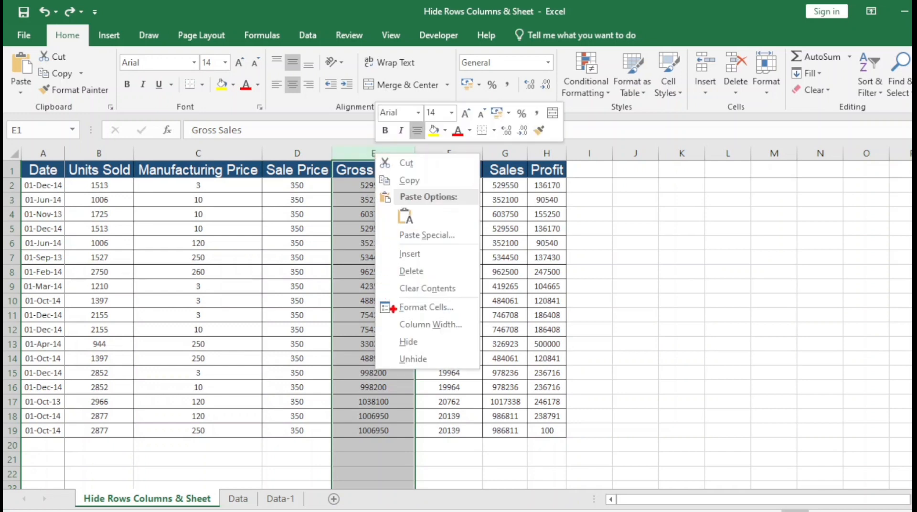
pyautogui.moveTo(392, 335); pyautogui.dragTo(430, 349)
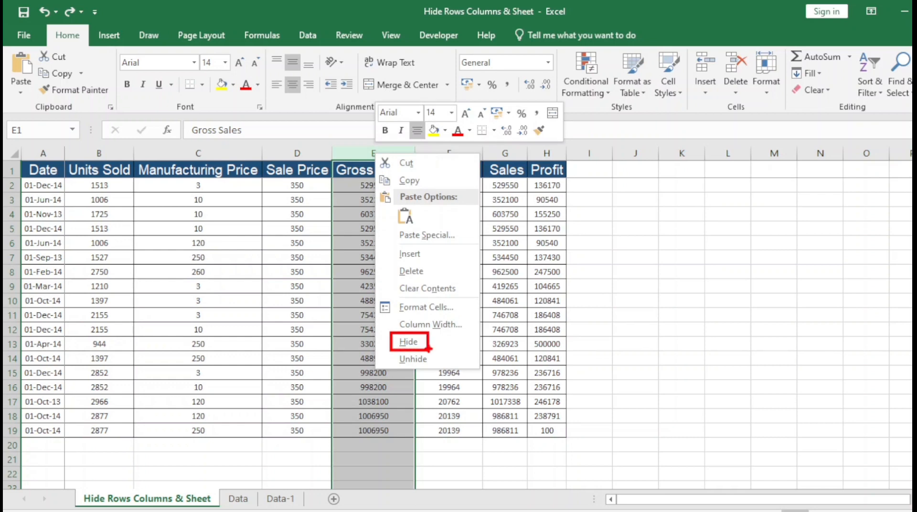
pyautogui.press('Escape')
pyautogui.rightClick(374, 170)
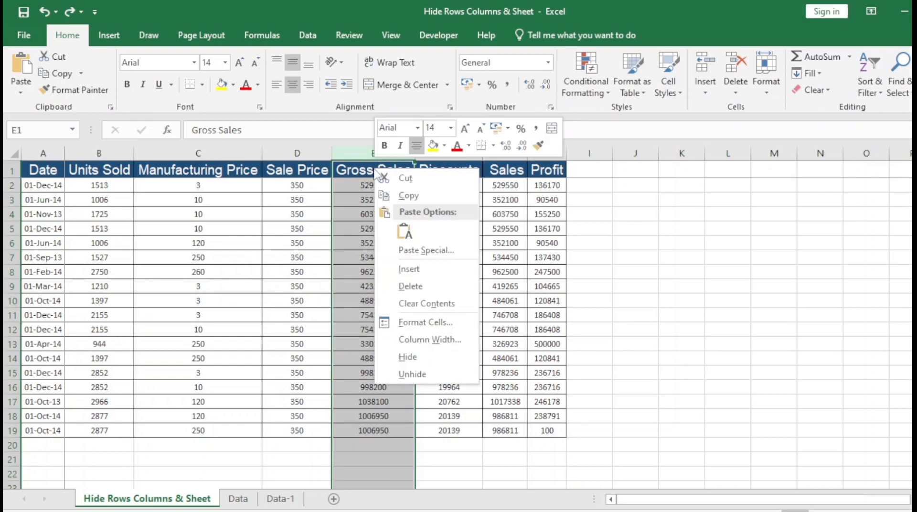
pyautogui.click(407, 357)
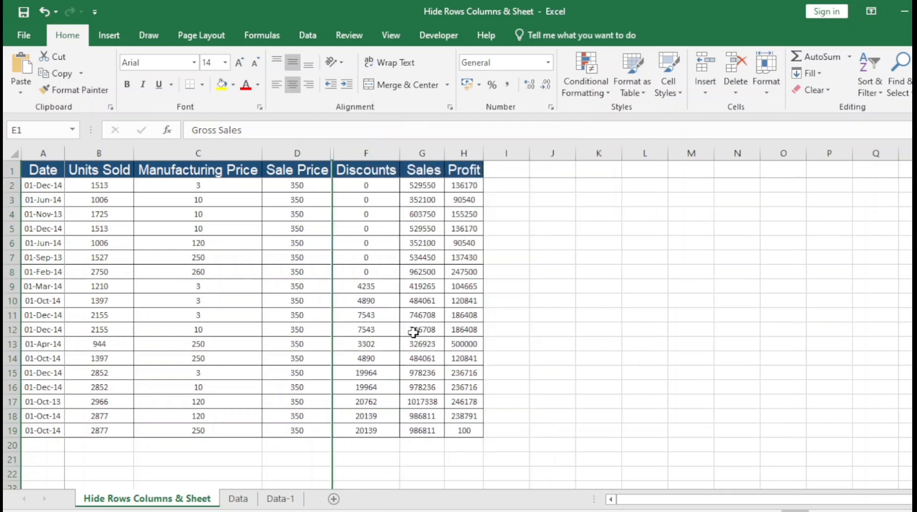
pyautogui.click(413, 333)
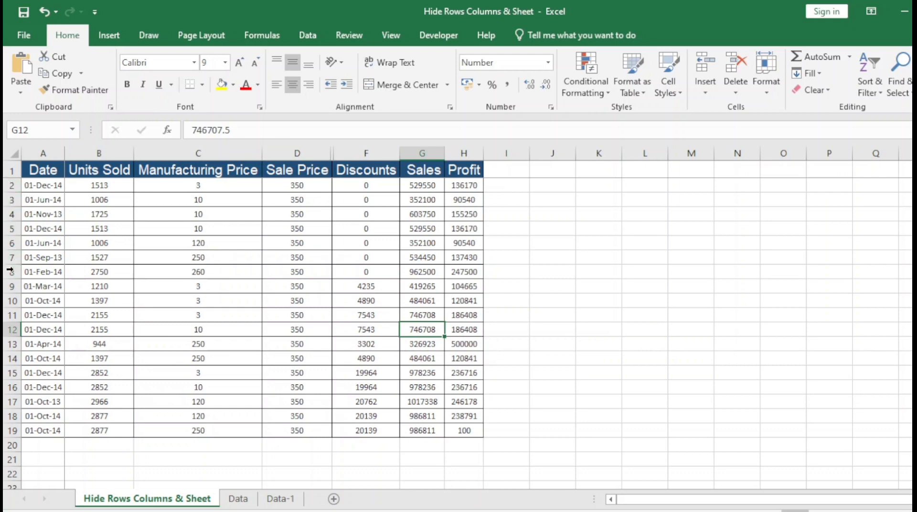
# - Fill row 10, the 01-Oct-14 entry, with yellow
pyautogui.click(9, 300)
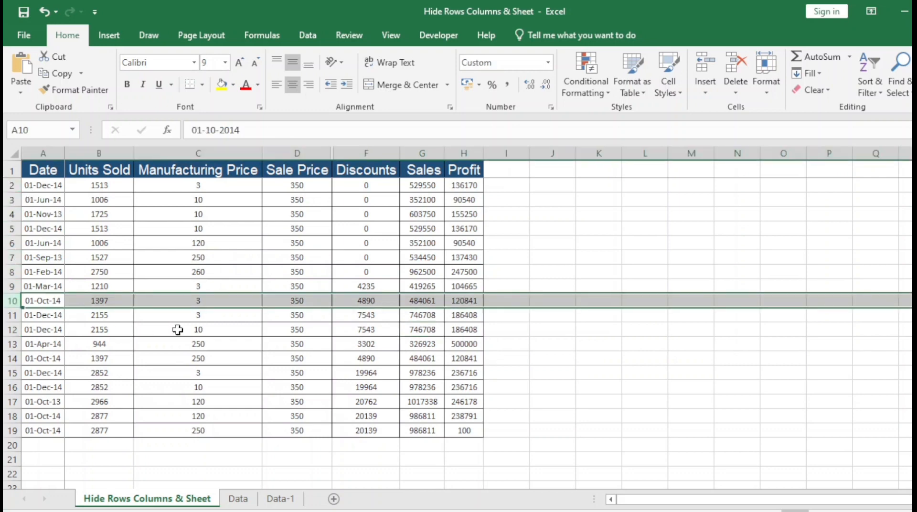
pyautogui.click(224, 92)
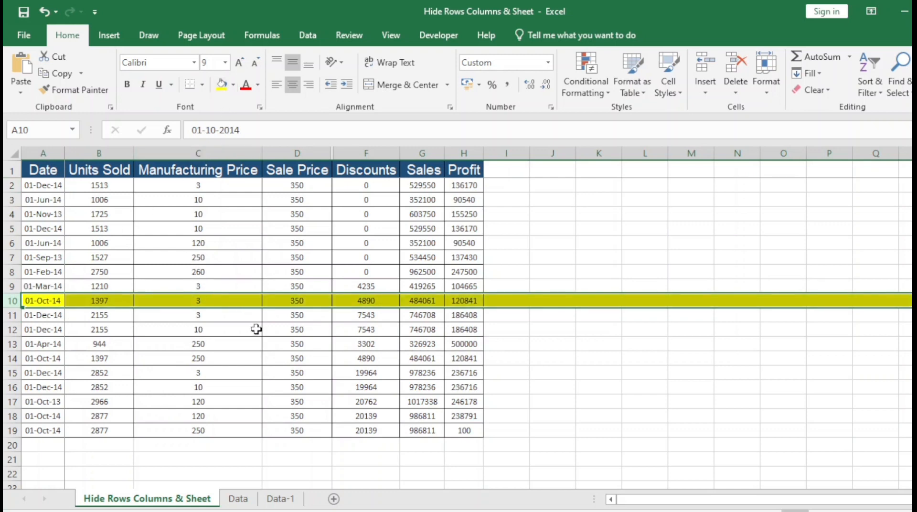
pyautogui.click(43, 318)
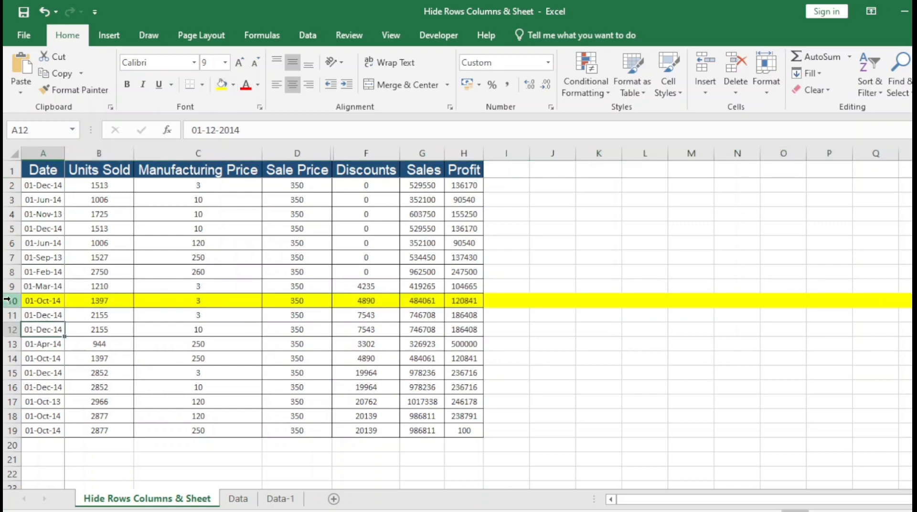
pyautogui.click(12, 300)
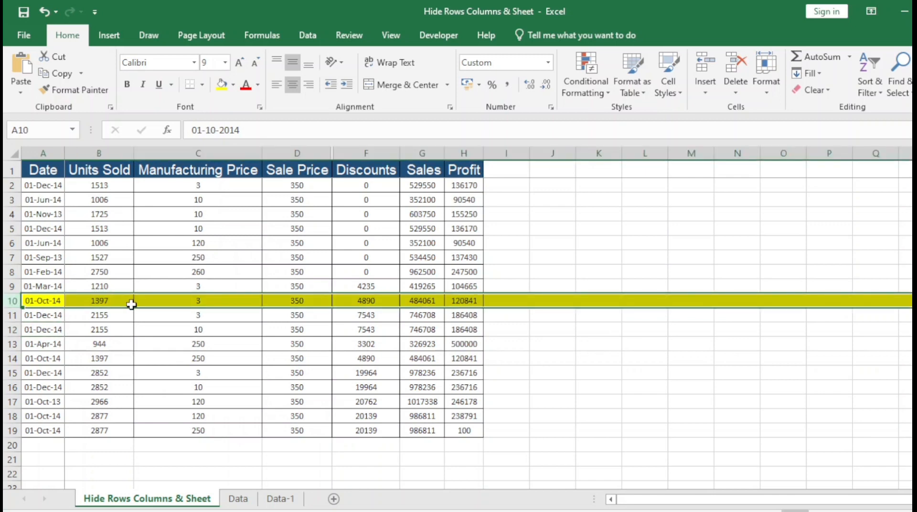
pyautogui.click(100, 316)
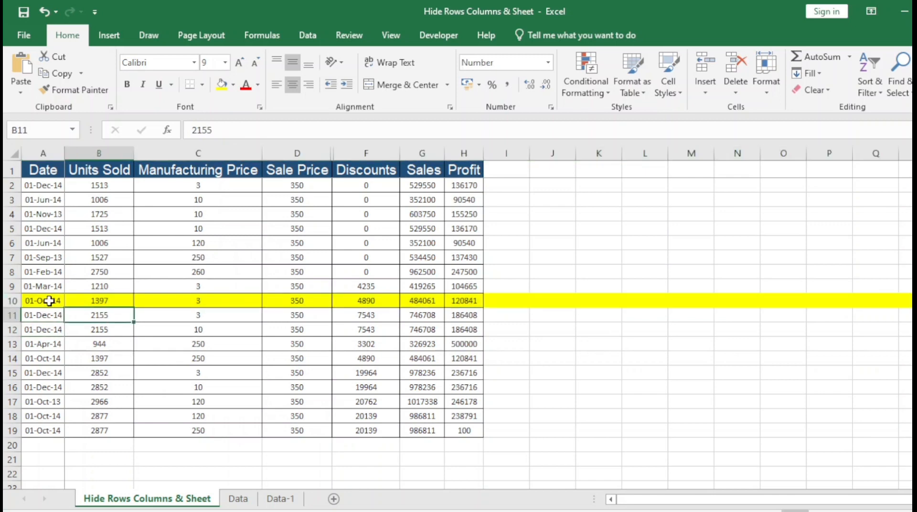
# - Reselect the entire row 10 from cell B10 with Shift+Space, leaving A10 unchanged
pyautogui.click(45, 301)
pyautogui.press('BackSpace')
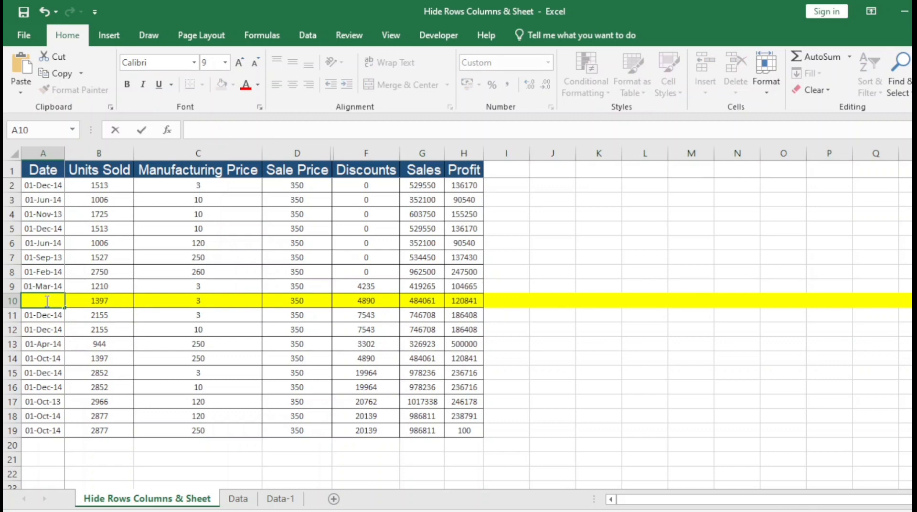
pyautogui.press('Escape')
pyautogui.hotkey('ctrl', 'space')
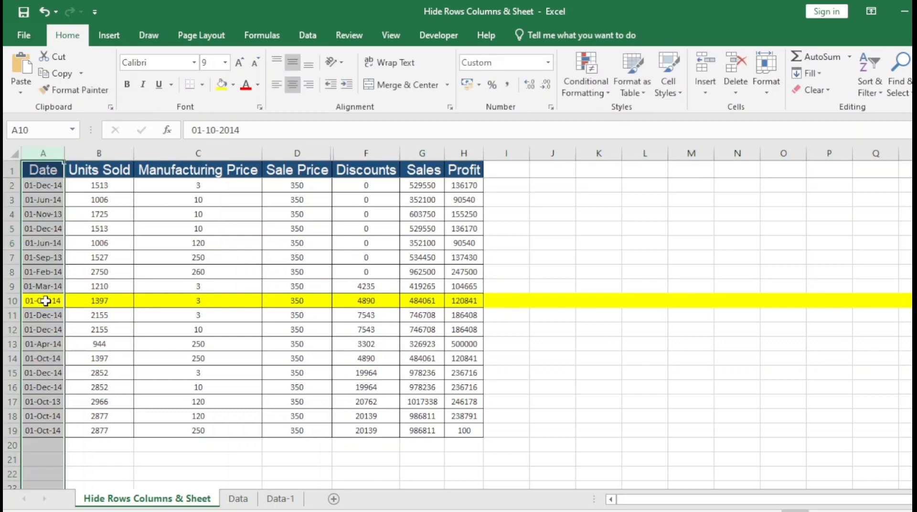
pyautogui.click(45, 301)
pyautogui.click(71, 300)
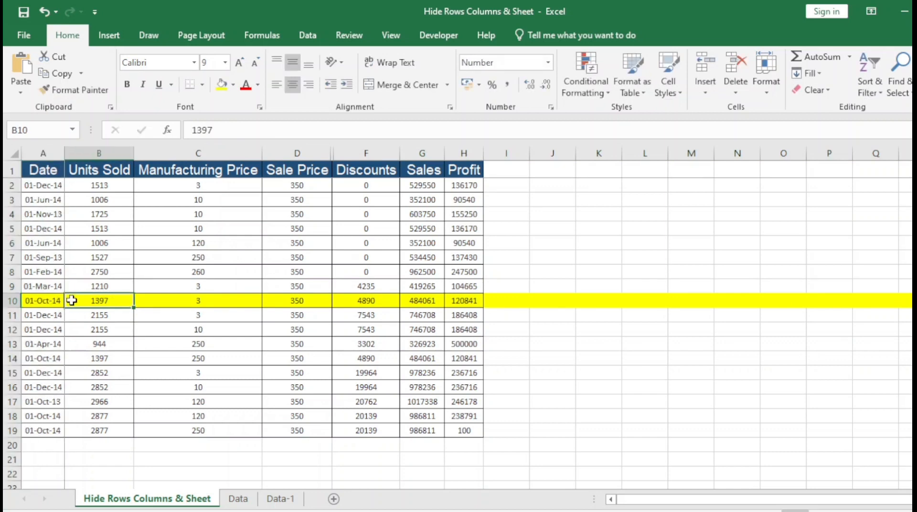
pyautogui.hotkey('shift', 'space')
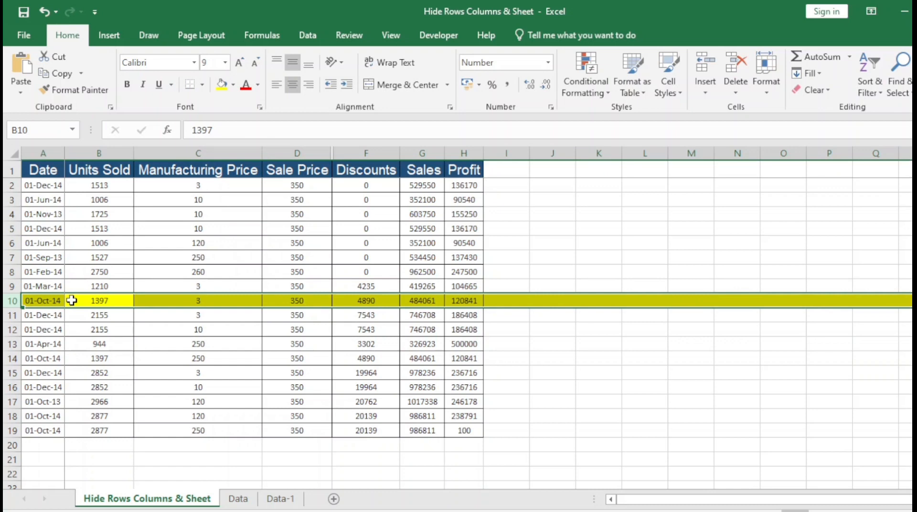
# - Hide the yellow row 10 (01-Oct-14) from its right-click menu
pyautogui.rightClick(49, 301)
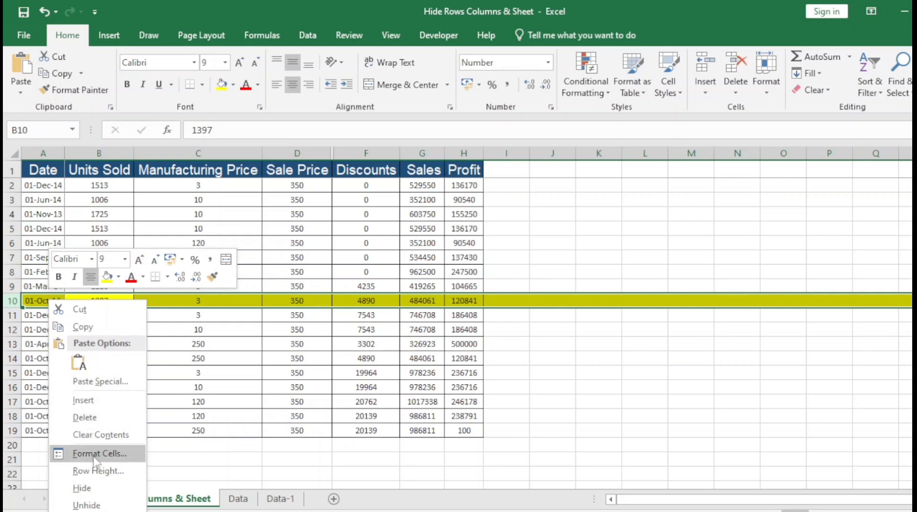
pyautogui.click(87, 488)
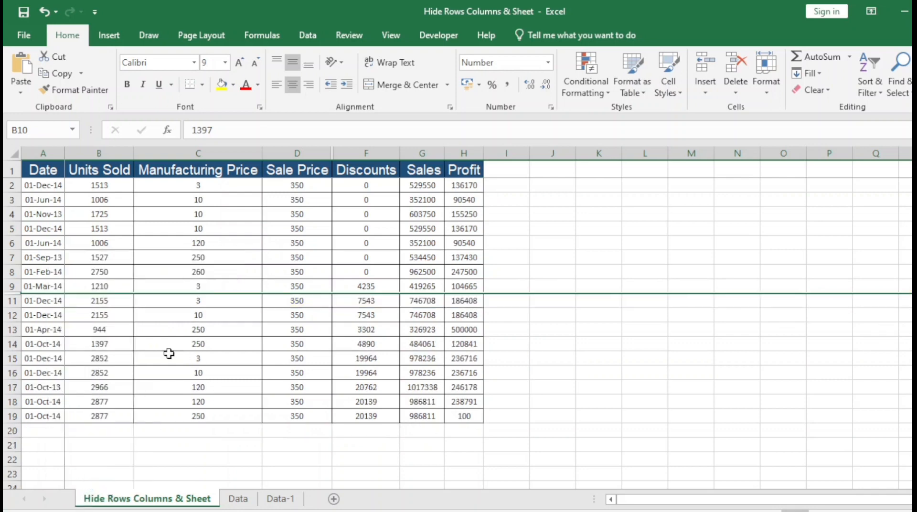
pyautogui.click(98, 330)
pyautogui.click(35, 288)
pyautogui.click(31, 301)
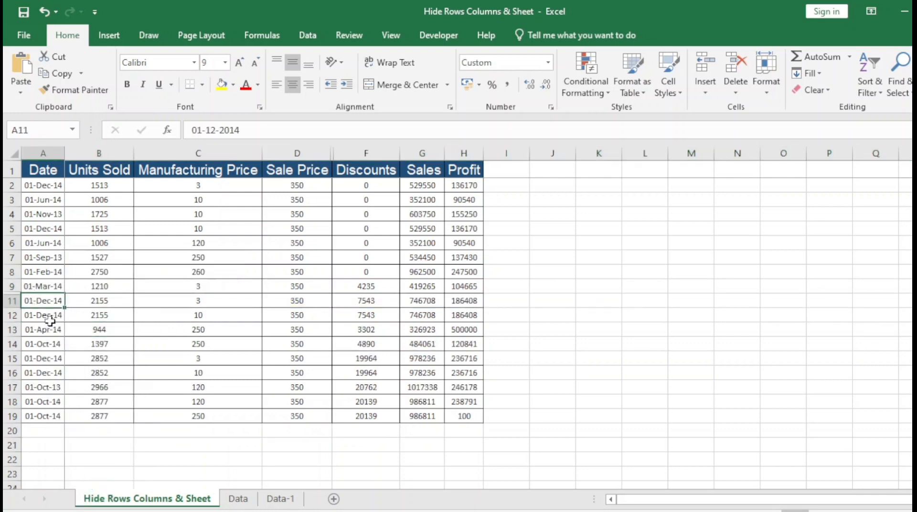
# - Outline row numbers 9 to 12 on screen to show the gap
pyautogui.hotkey('ctrl', '2')
pyautogui.moveTo(5, 277); pyautogui.dragTo(27, 319)
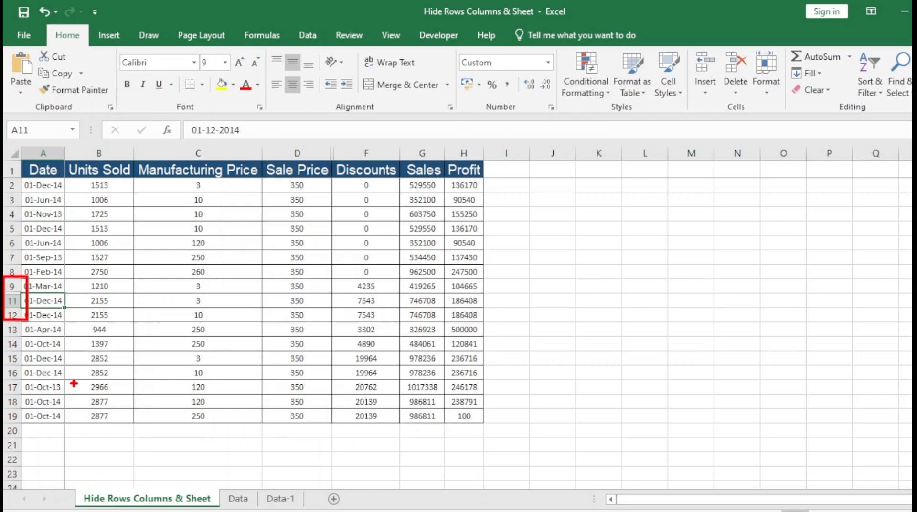
pyautogui.press('Escape')
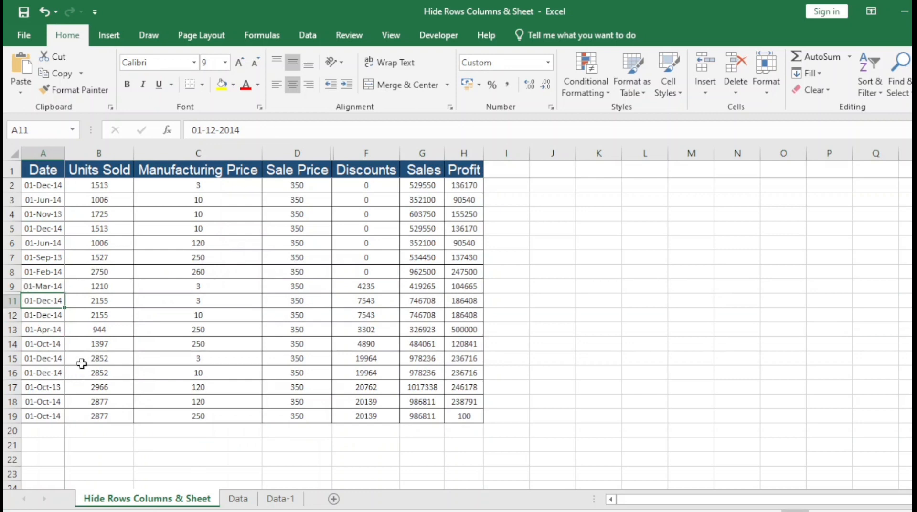
# - Hide Discounts column F using Format > Hide & Unhide > Hide Columns
pyautogui.click(366, 150)
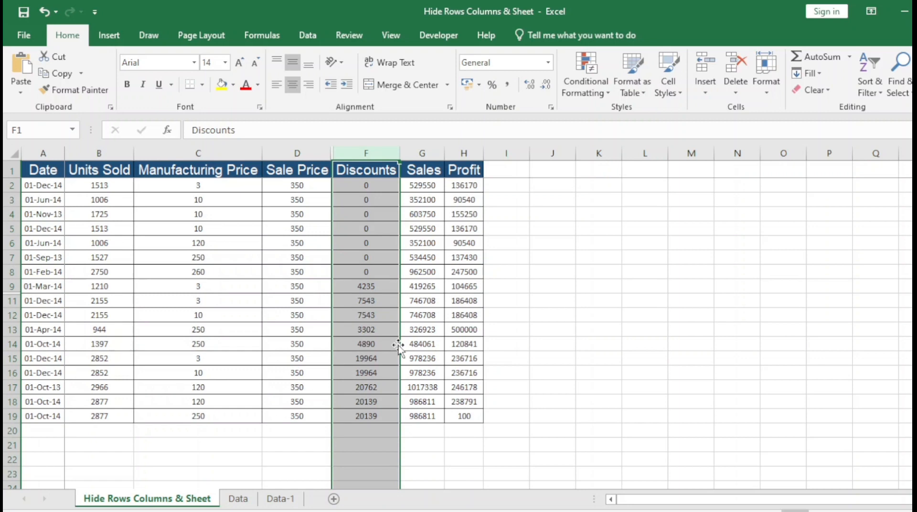
pyautogui.click(767, 88)
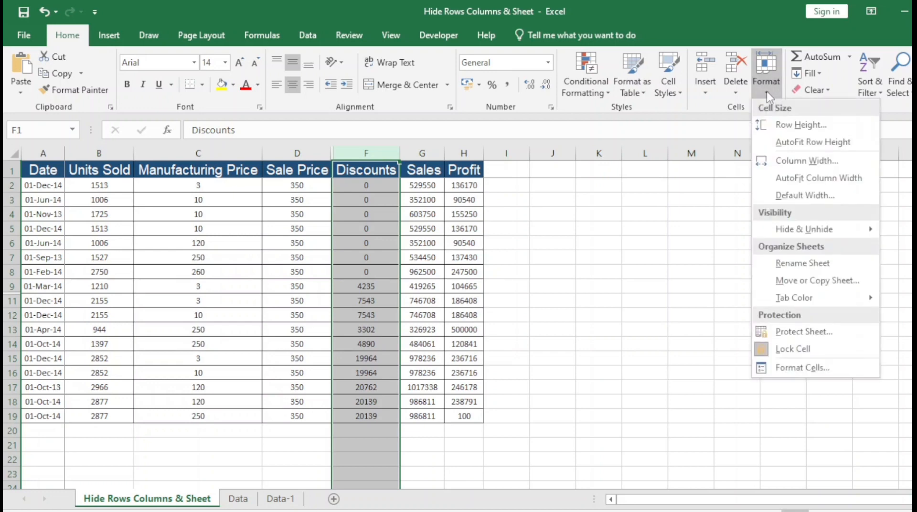
pyautogui.moveTo(812, 230)
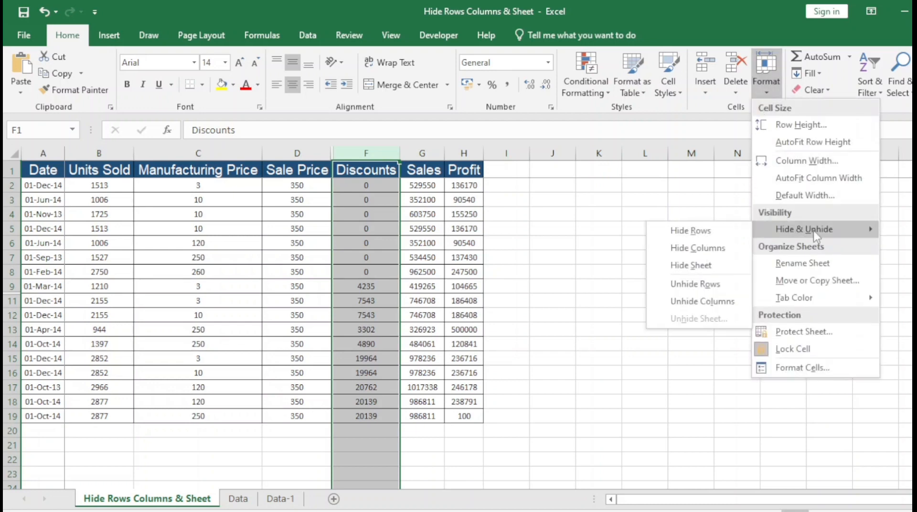
pyautogui.click(708, 253)
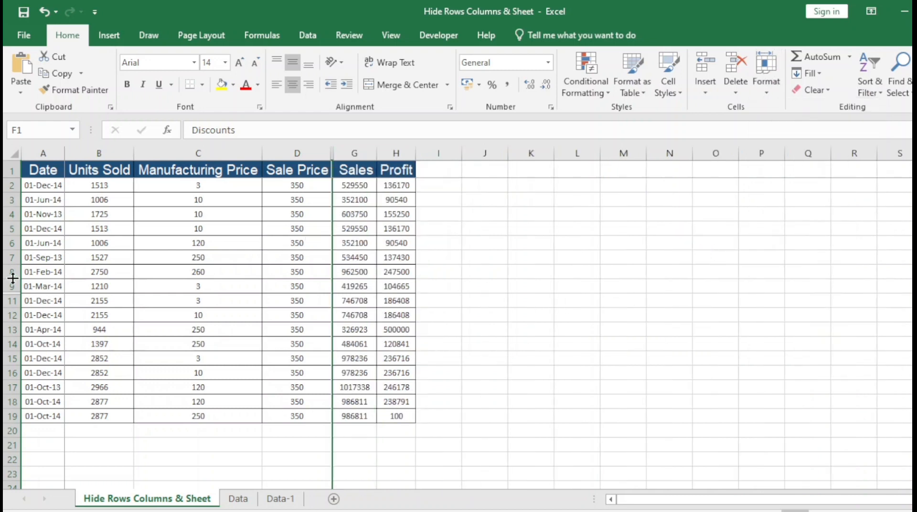
pyautogui.click(6, 257)
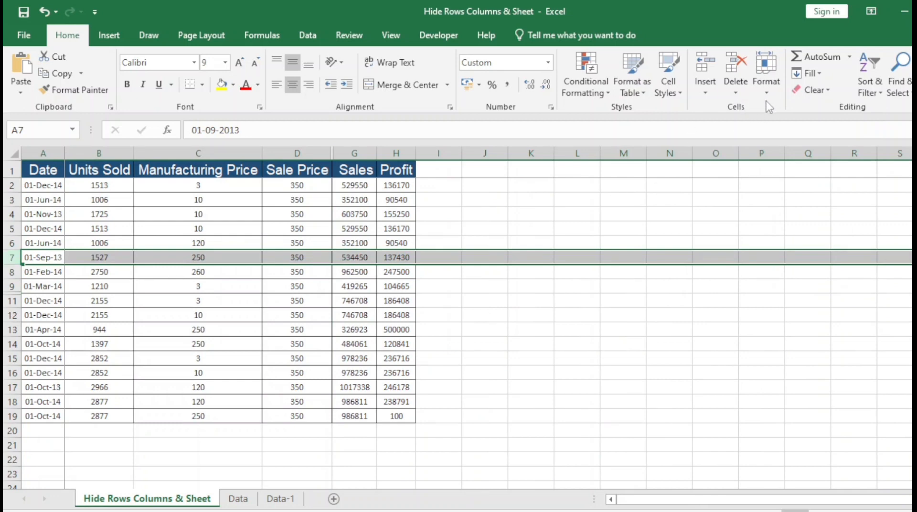
# - Hide row 7, the 01-Sep-13 entry, with Format > Hide & Unhide > Hide Rows
pyautogui.click(766, 79)
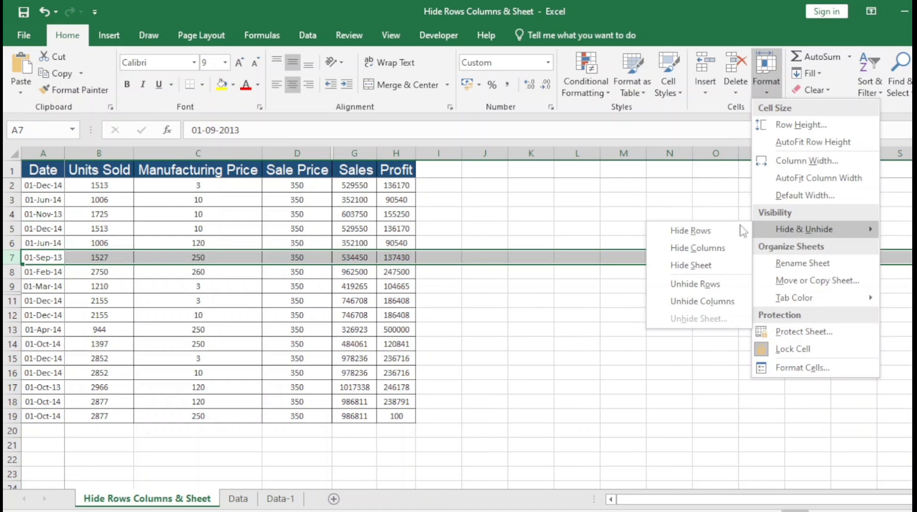
pyautogui.click(692, 231)
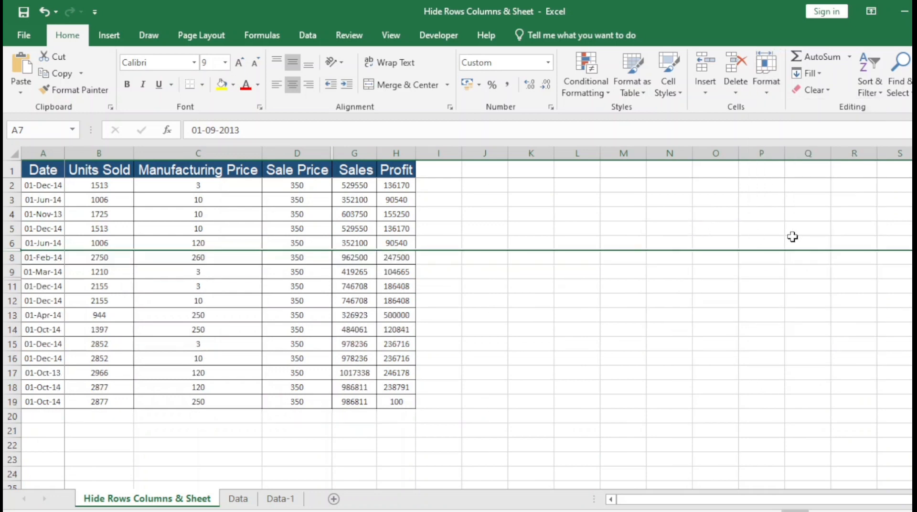
pyautogui.click(249, 286)
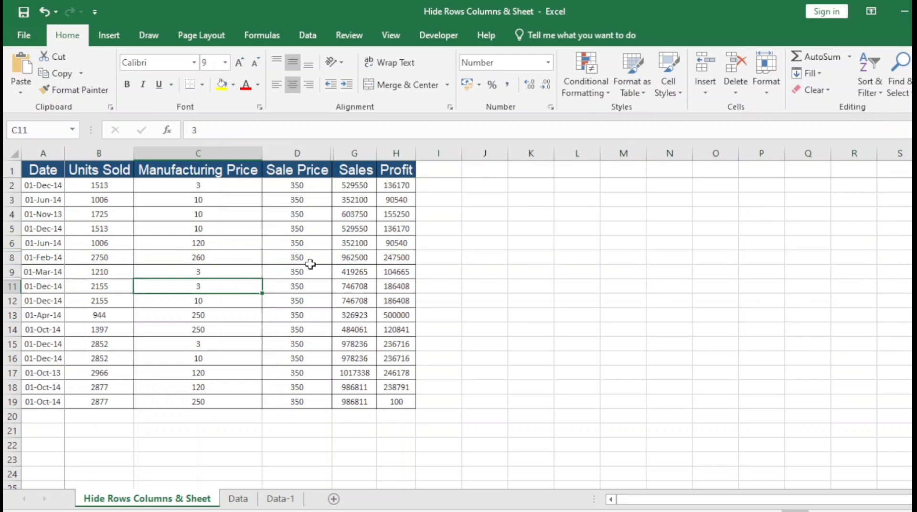
# - Hide the Manufacturing Price column C with Ctrl+0
pyautogui.click(204, 150)
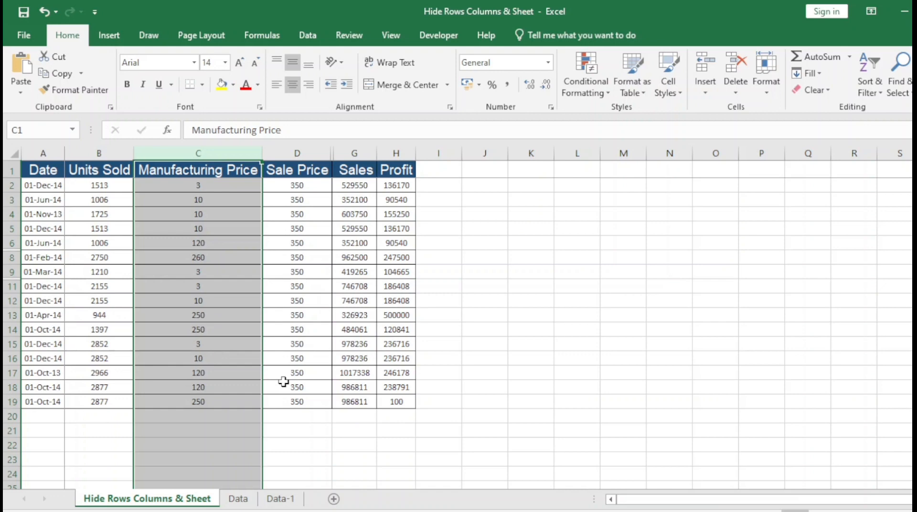
pyautogui.hotkey('ctrl', '0')
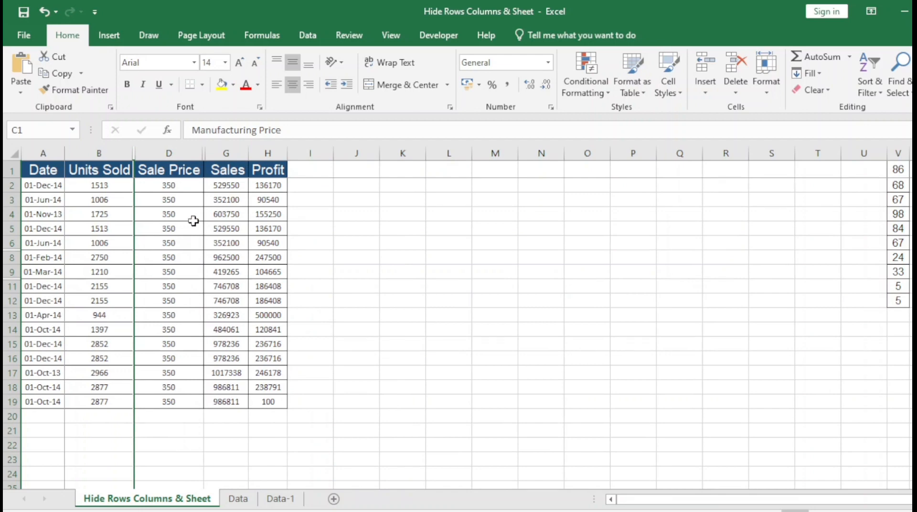
pyautogui.click(177, 152)
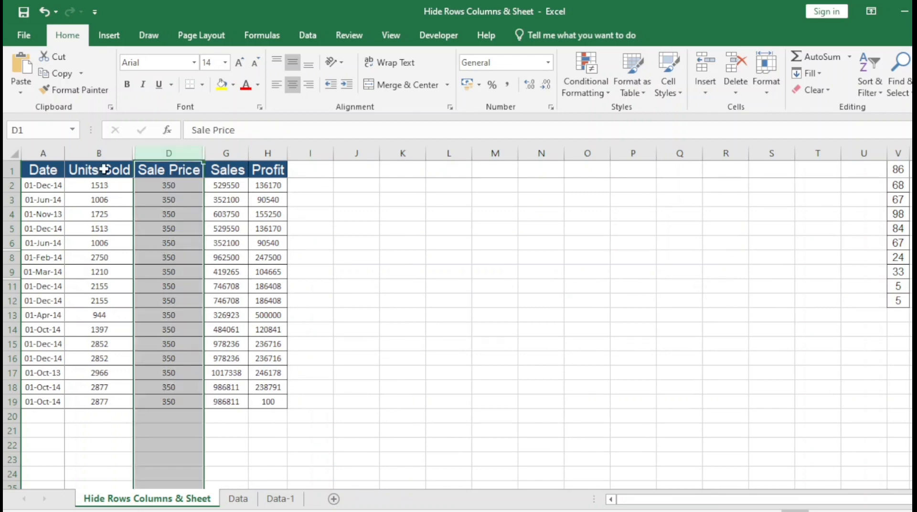
pyautogui.click(97, 153)
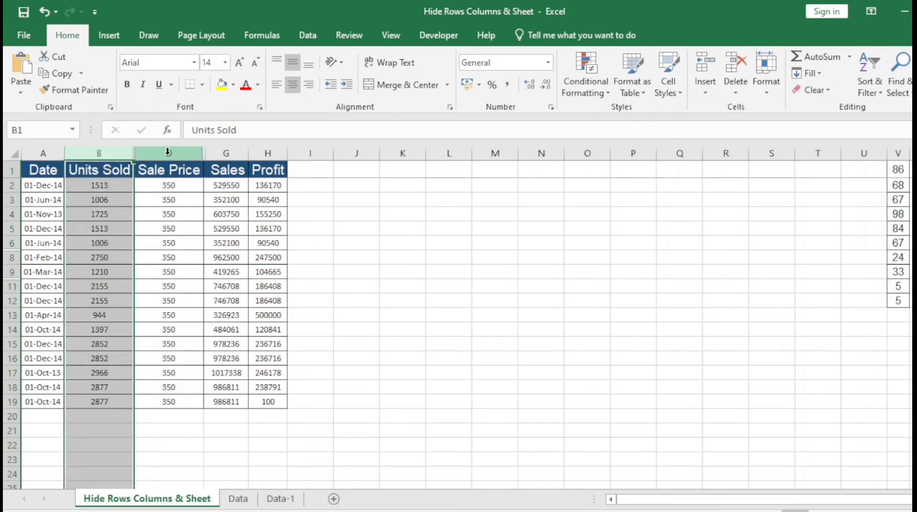
# - Select the Sales and Profit columns G and H and hide them with Ctrl+0
pyautogui.click(234, 153)
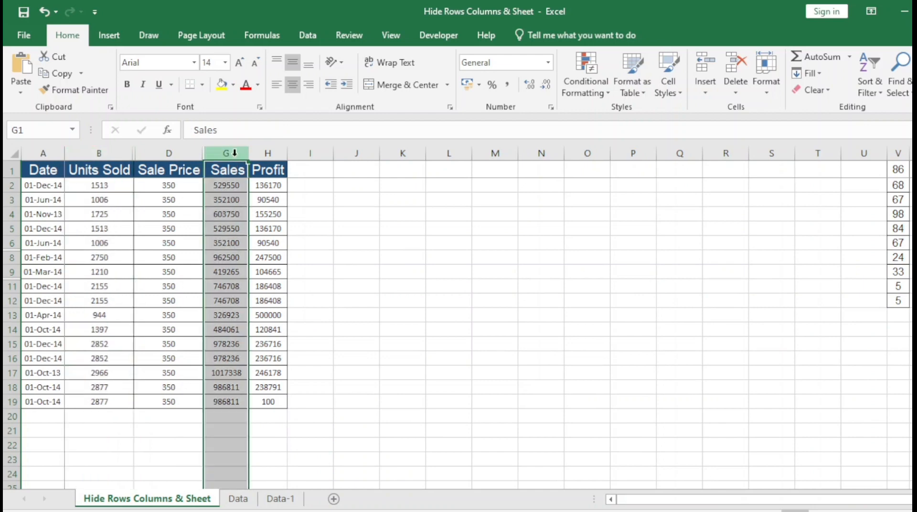
pyautogui.click(270, 153)
pyautogui.click(224, 152)
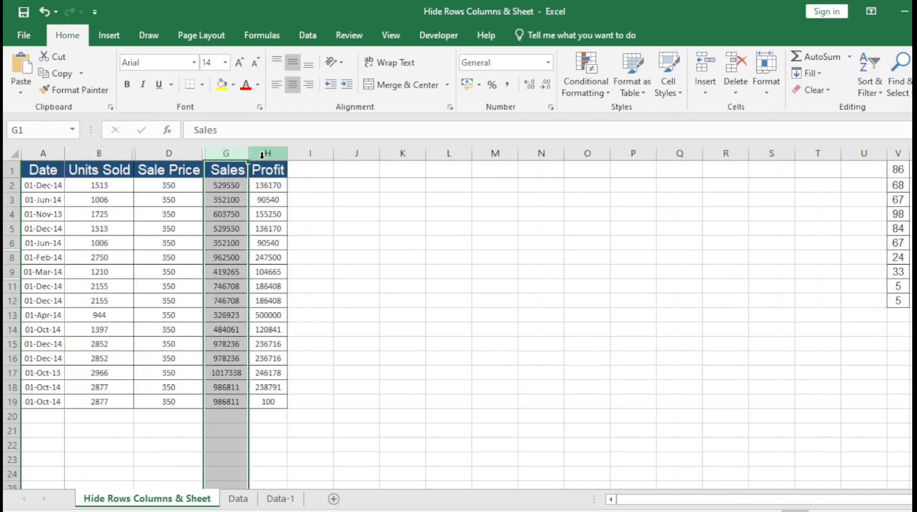
pyautogui.keyDown('shift'); pyautogui.click(262, 153); pyautogui.keyUp('shift')
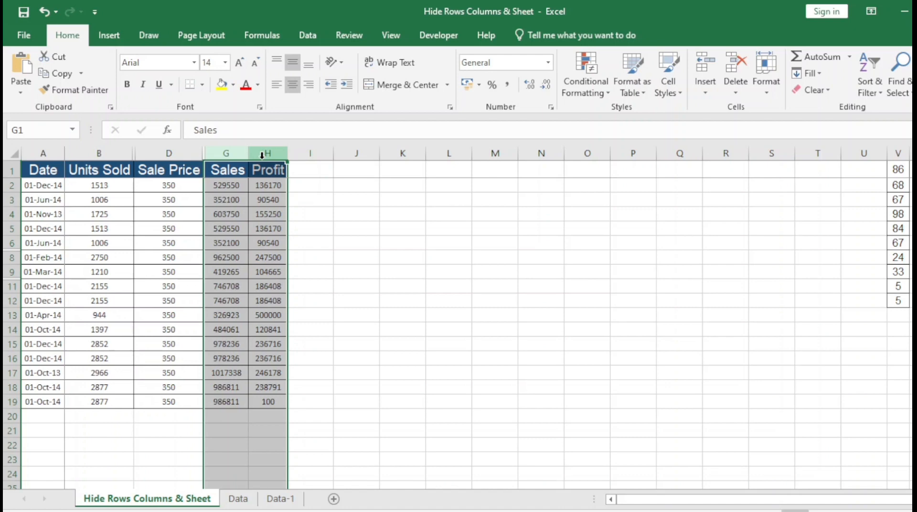
pyautogui.hotkey('ctrl', '0')
pyautogui.press('Left')
pyautogui.press('Left')
pyautogui.press('Left')
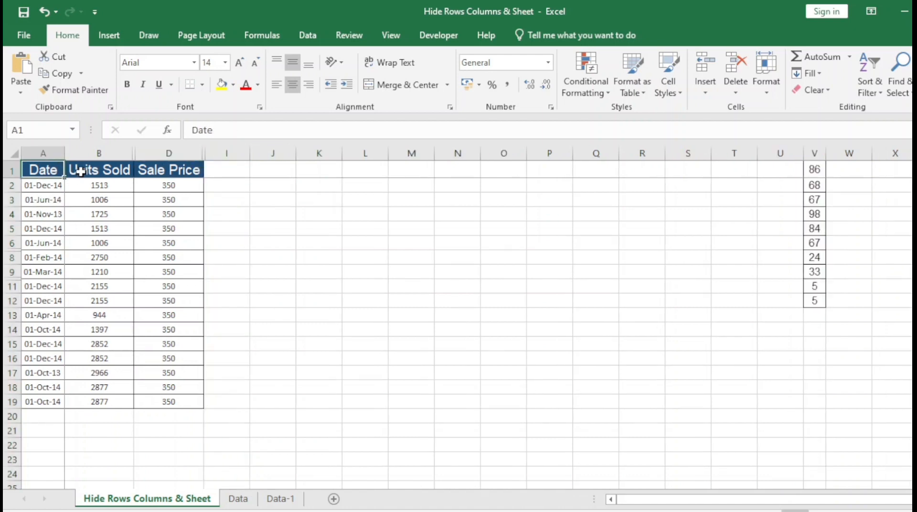
# - Switch between the Data and Data-1 sheets, selecting cells on the empty Data sheet
pyautogui.rightClick(80, 171)
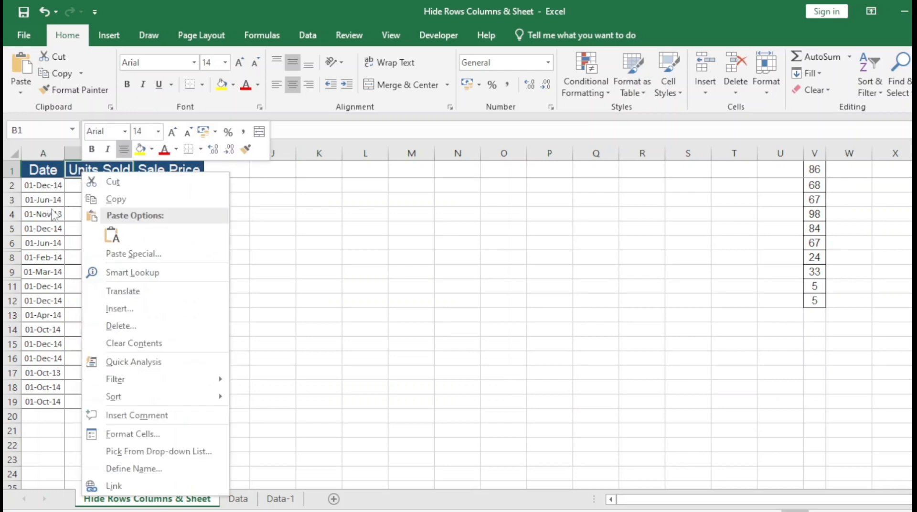
pyautogui.press('Escape')
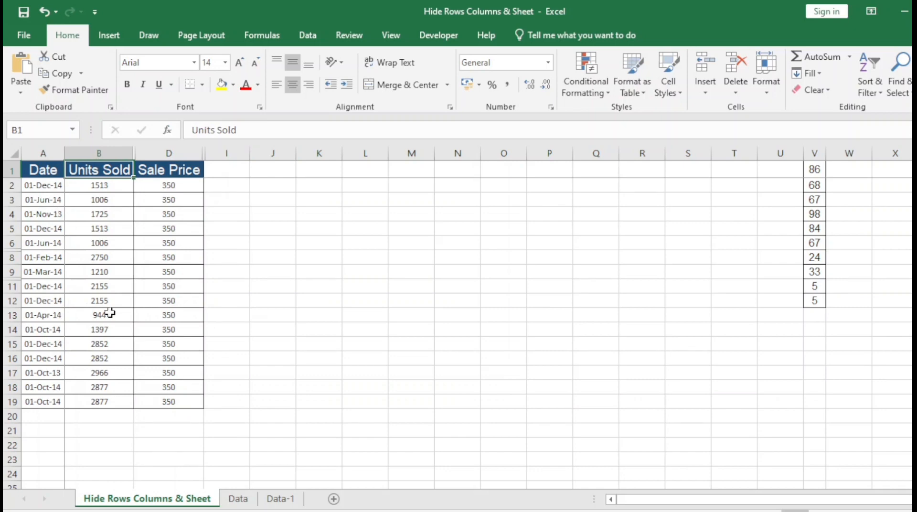
pyautogui.click(241, 499)
pyautogui.click(279, 501)
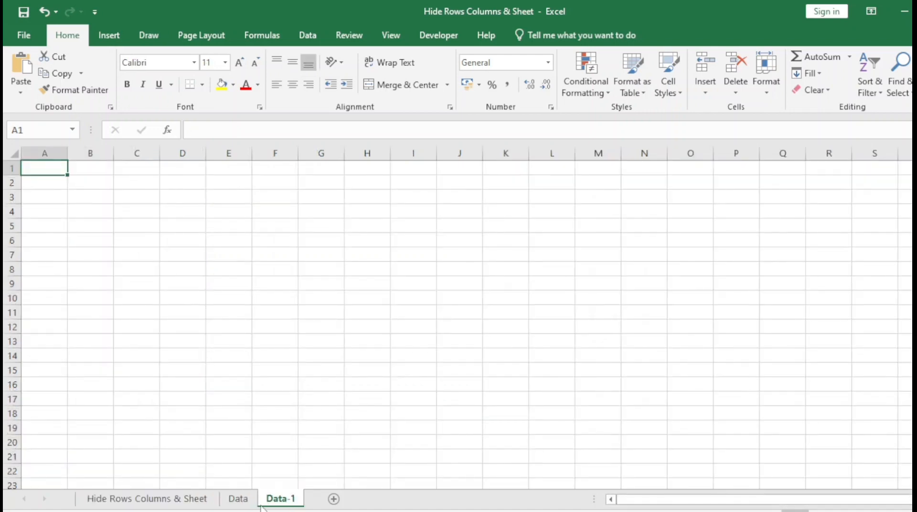
pyautogui.click(242, 501)
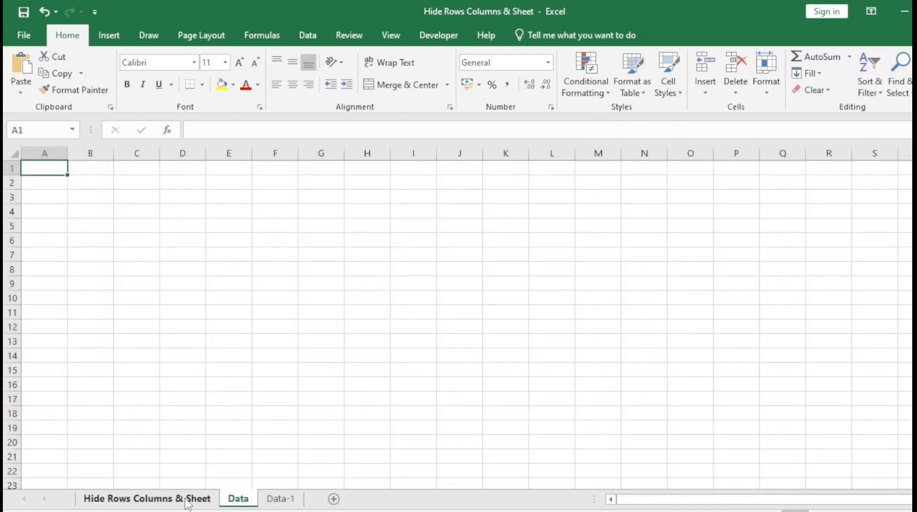
pyautogui.click(236, 239)
pyautogui.click(460, 283)
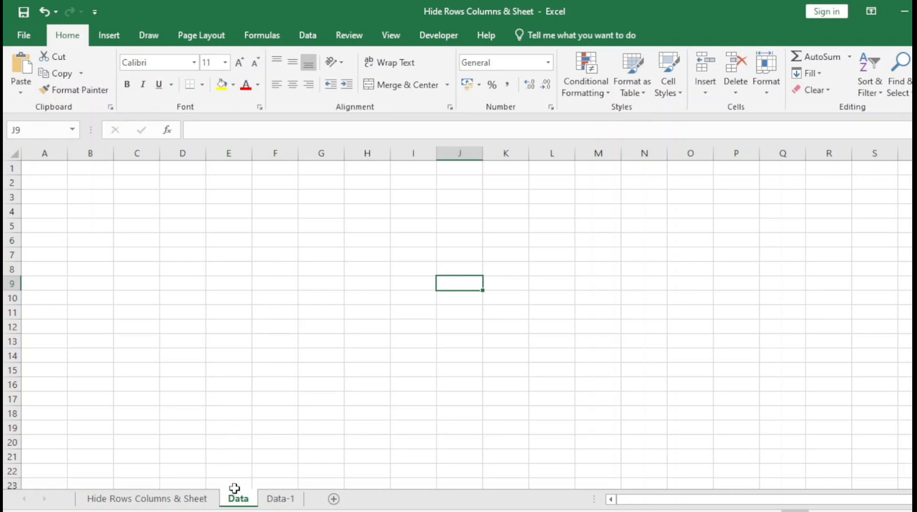
# - Cycle through the Data-1, sales table and Data tabs, ending on the Data sheet
pyautogui.click(273, 501)
pyautogui.click(217, 499)
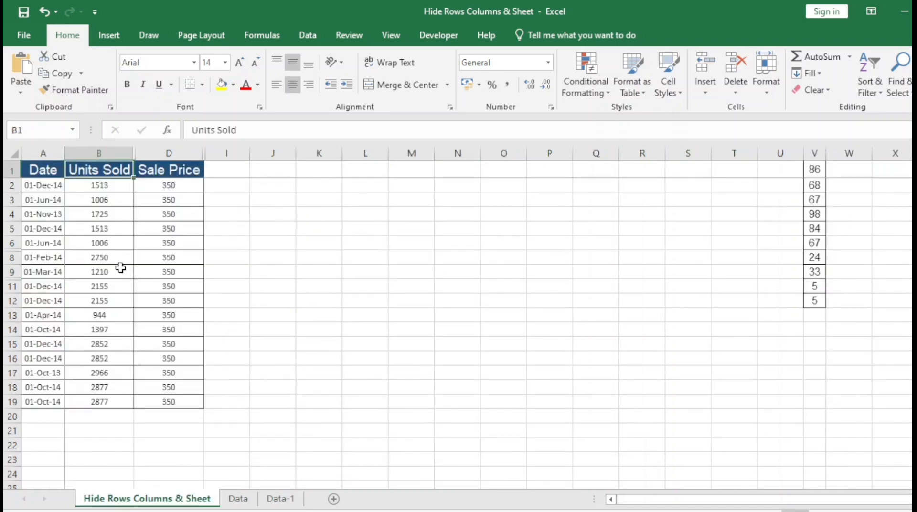
pyautogui.click(236, 502)
pyautogui.click(191, 502)
pyautogui.click(236, 503)
# - Hide the Data sheet from its tab's right-click menu, ending on Data-1
pyautogui.rightClick(236, 502)
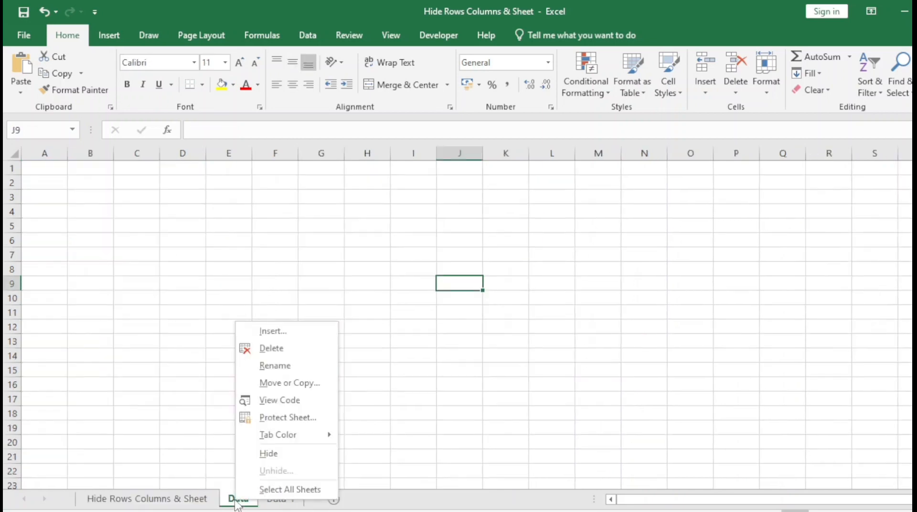
pyautogui.click(288, 456)
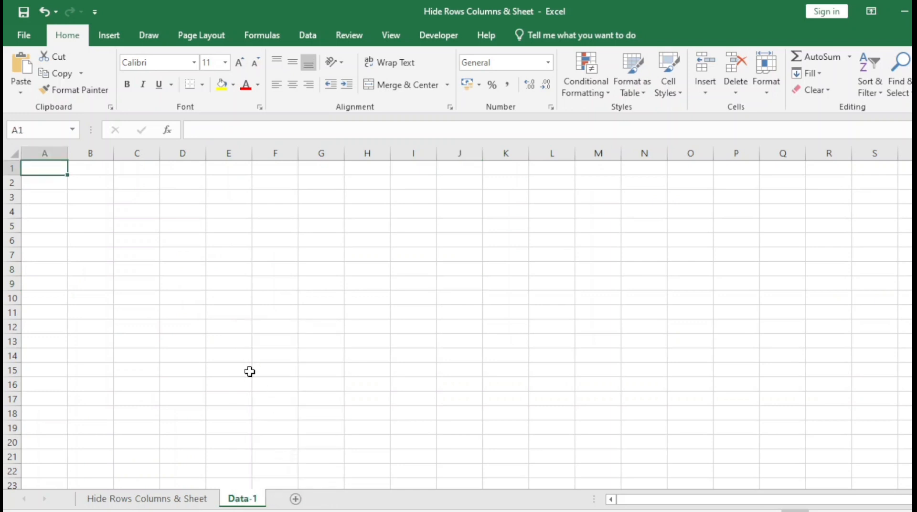
pyautogui.click(212, 501)
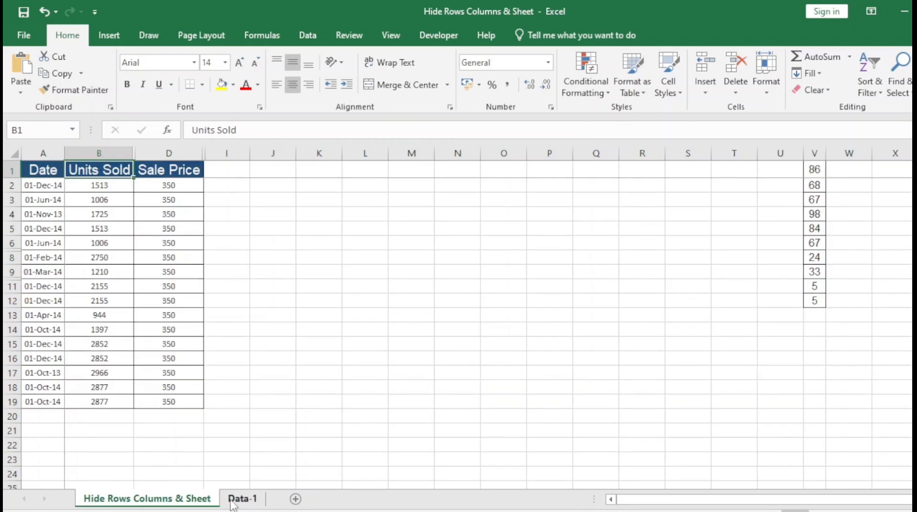
pyautogui.click(232, 501)
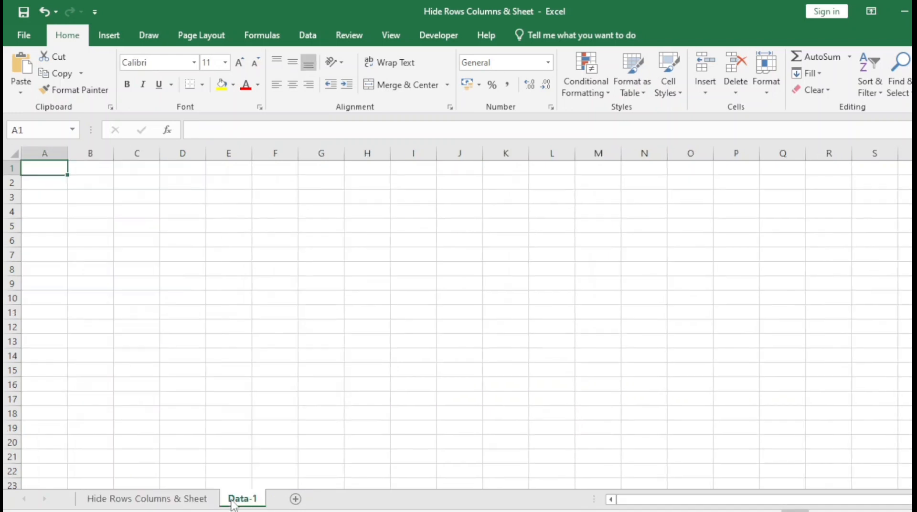
# - Show Format > Hide & Unhide and mark the Hide Sheet option on screen
pyautogui.click(770, 95)
pyautogui.moveTo(804, 229)
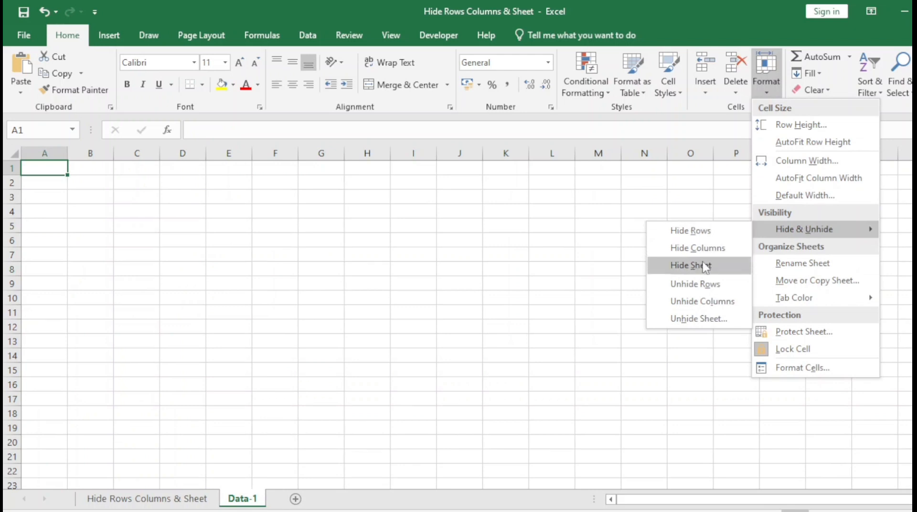
pyautogui.hotkey('ctrl', '2')
pyautogui.moveTo(662, 253); pyautogui.dragTo(730, 274)
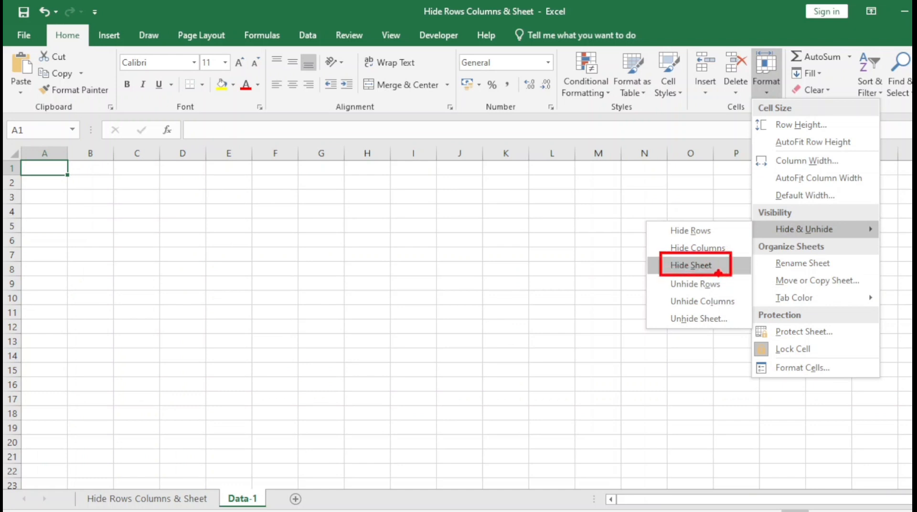
pyautogui.press('Escape')
# - Hide the Data-1 sheet with Hide Sheet, then bring up the Welcome Class 36 slide show
pyautogui.click(767, 79)
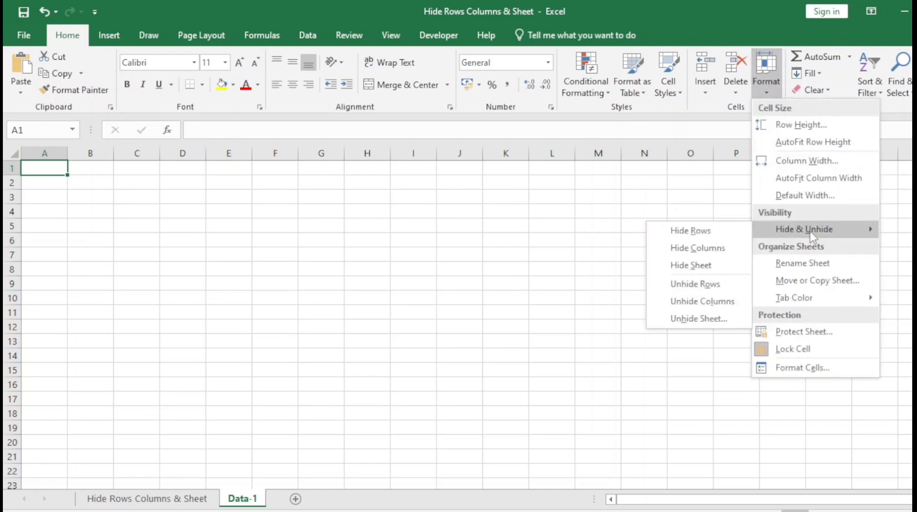
pyautogui.click(698, 268)
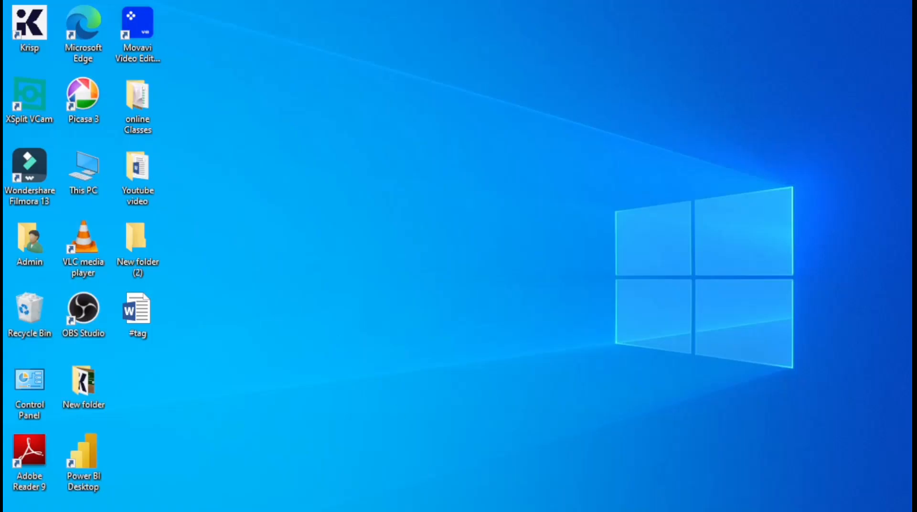
pyautogui.click(666, 458)
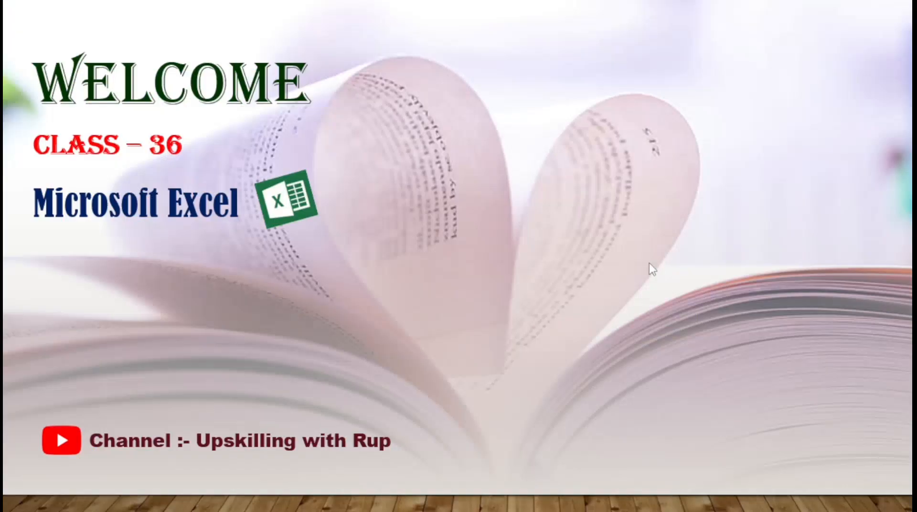